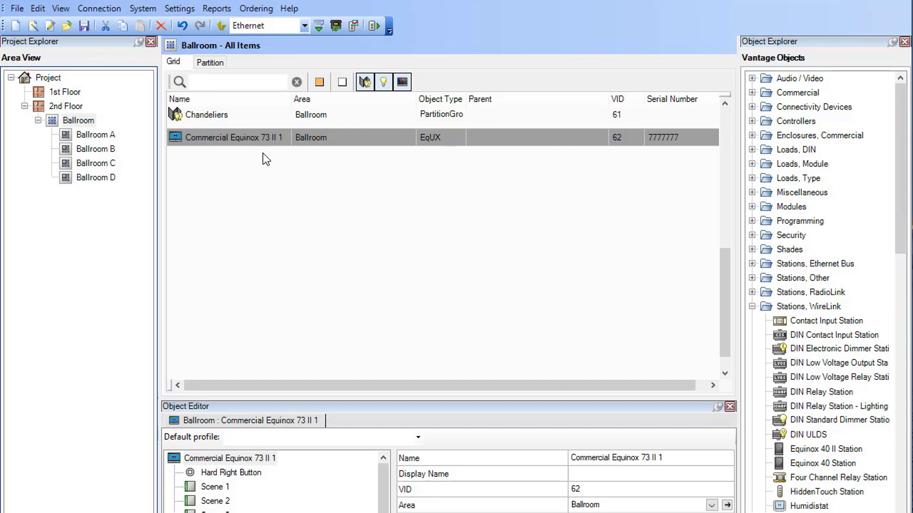
Add a DIN Contact Input Station from the WireLink stations to the Ballroom area.
click(213, 62)
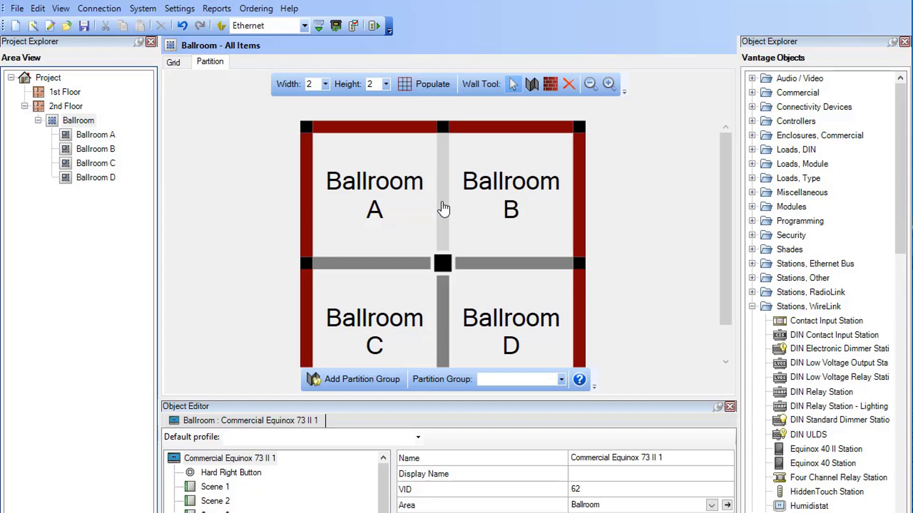
click(173, 63)
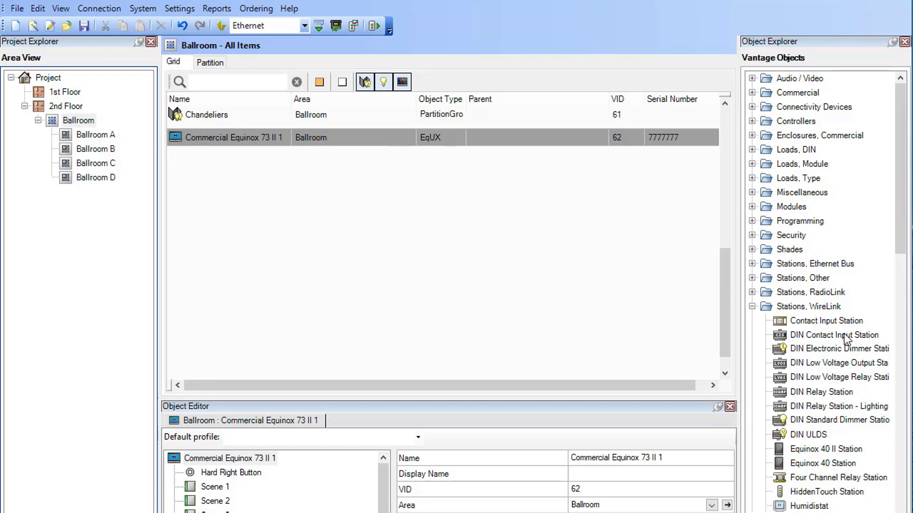
click(863, 334)
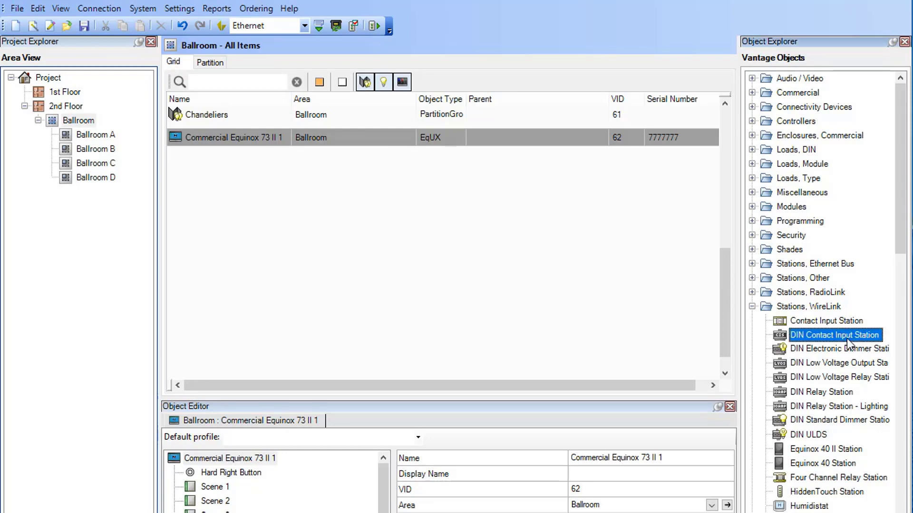
drag(846, 338, 394, 238)
click(263, 363)
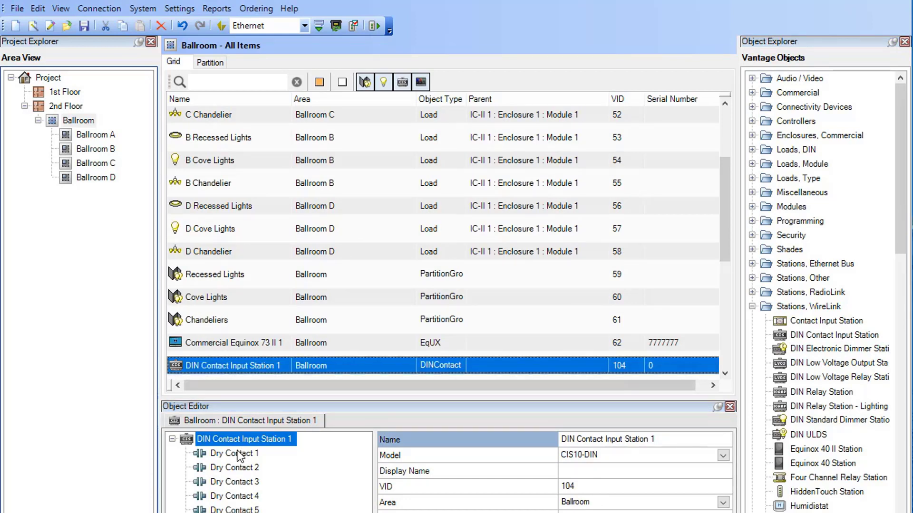
Rename Dry Contact 1 of the DIN Contact Input Station as AB.
click(234, 453)
click(563, 440)
drag(562, 445, 561, 444)
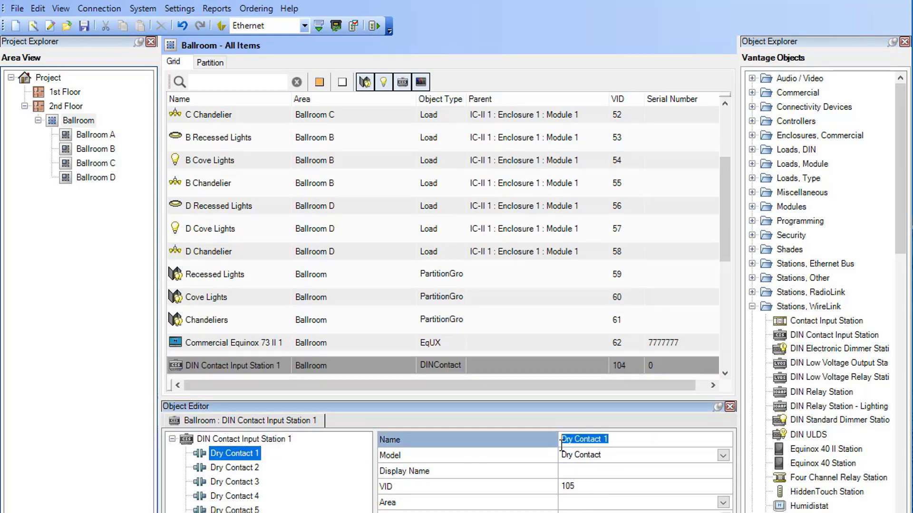
text(AB)
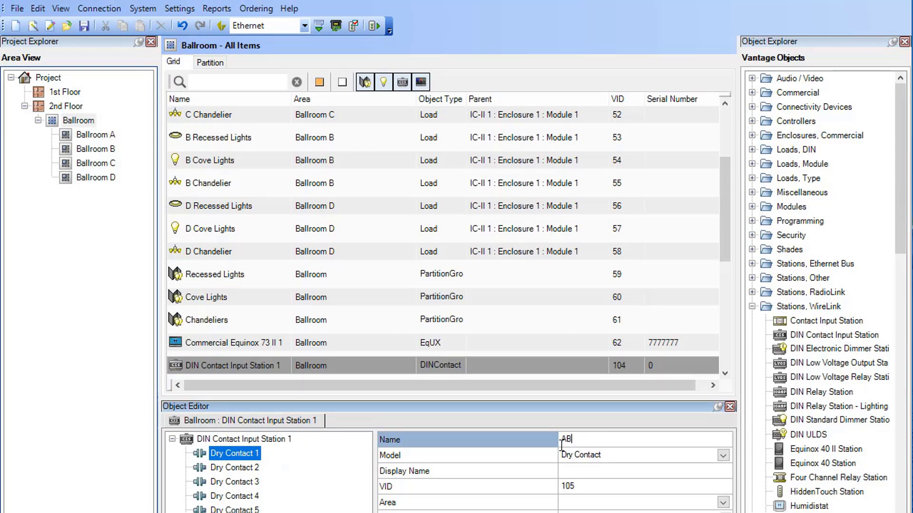
key(Return)
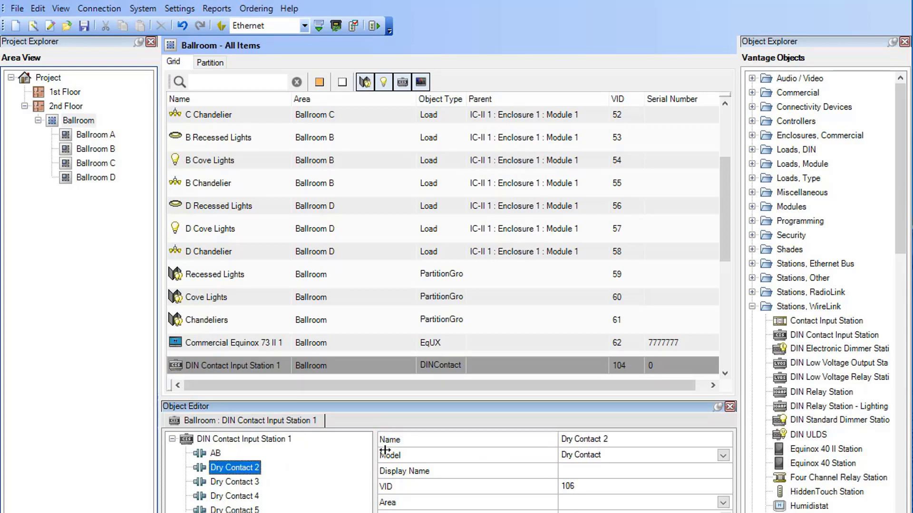
Rename Dry Contact 2 of the DIN Contact Input Station as AC.
click(235, 468)
drag(617, 438, 547, 443)
text(a)
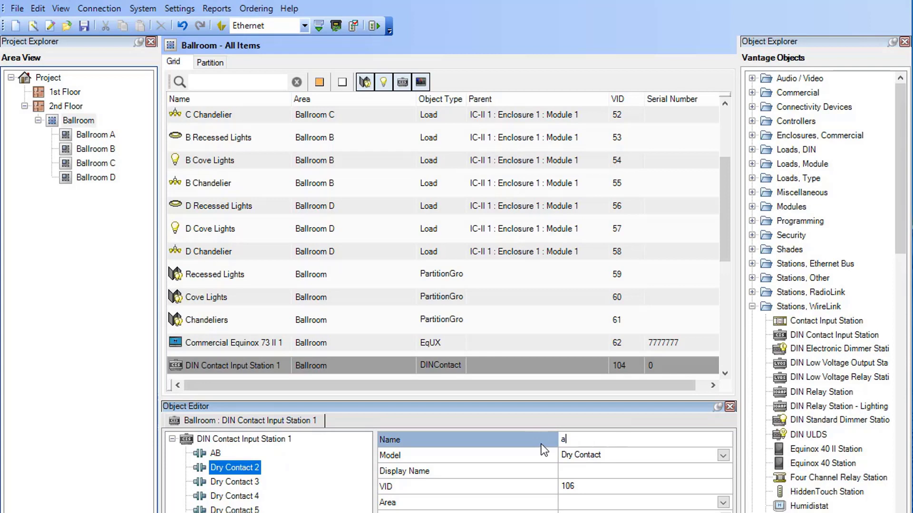
text(AC)
key(Return)
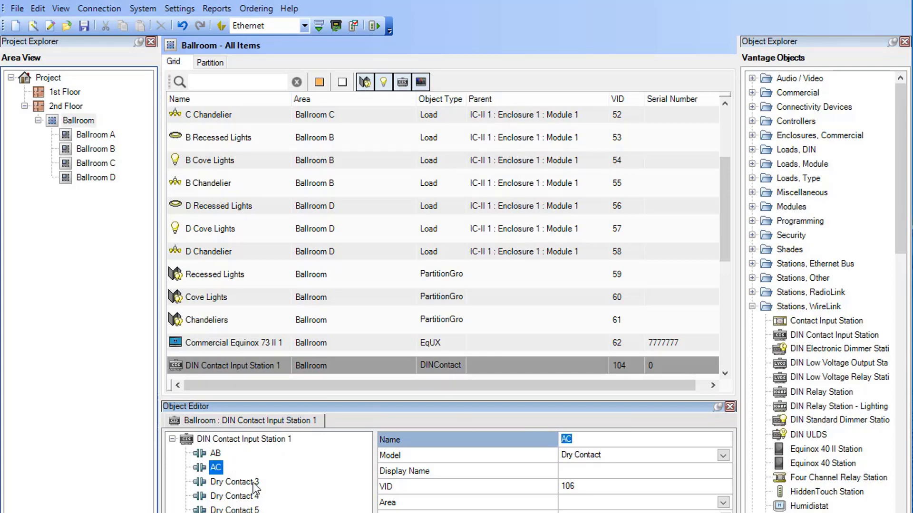
Rename Dry Contact 3 of the DIN Contact Input Station as BD.
click(235, 482)
click(615, 438)
drag(616, 438, 547, 441)
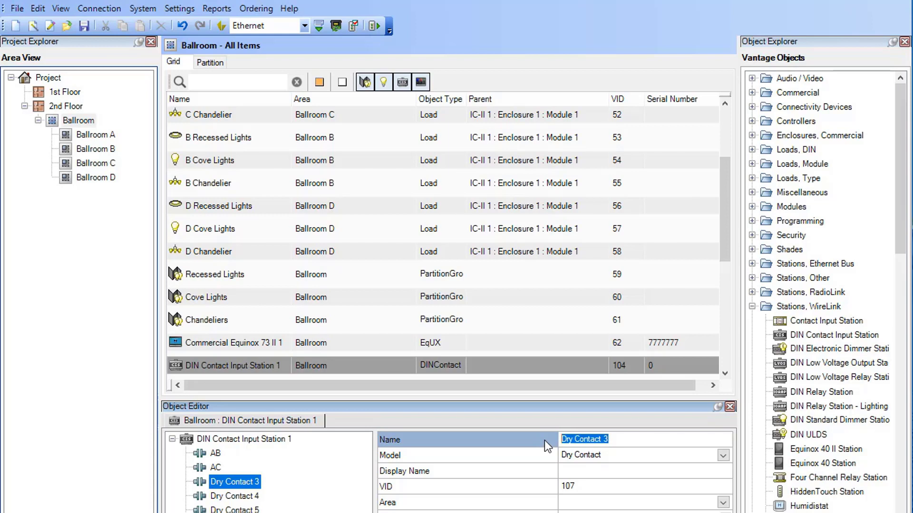
text(BD)
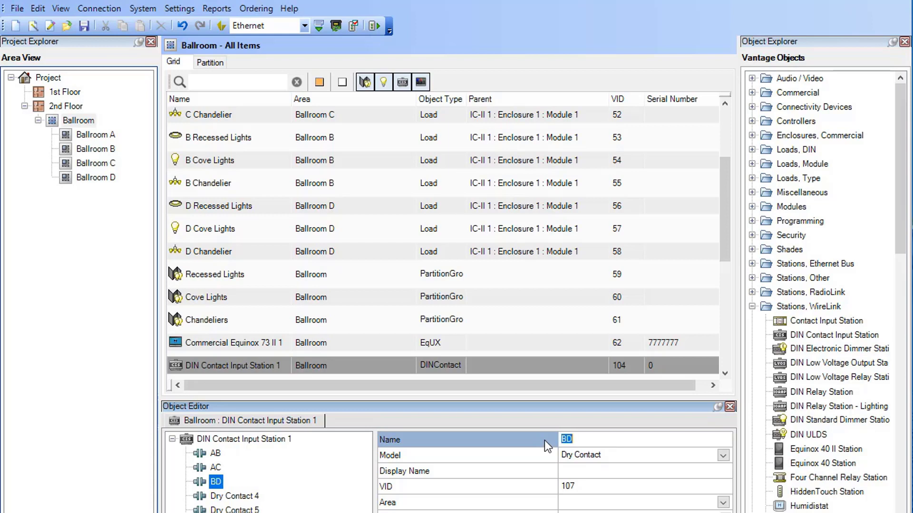
Rename Dry Contact 4 of the DIN Contact Input Station as CD.
click(241, 495)
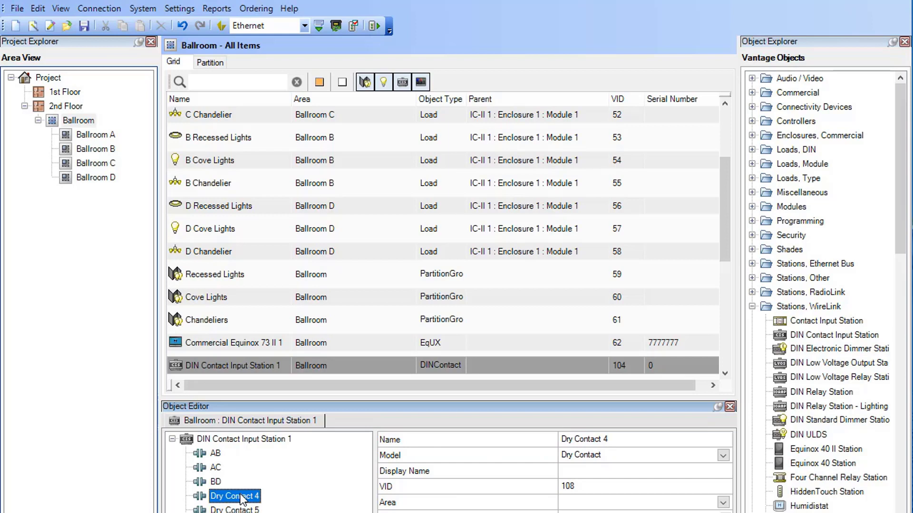
click(601, 439)
text(CD)
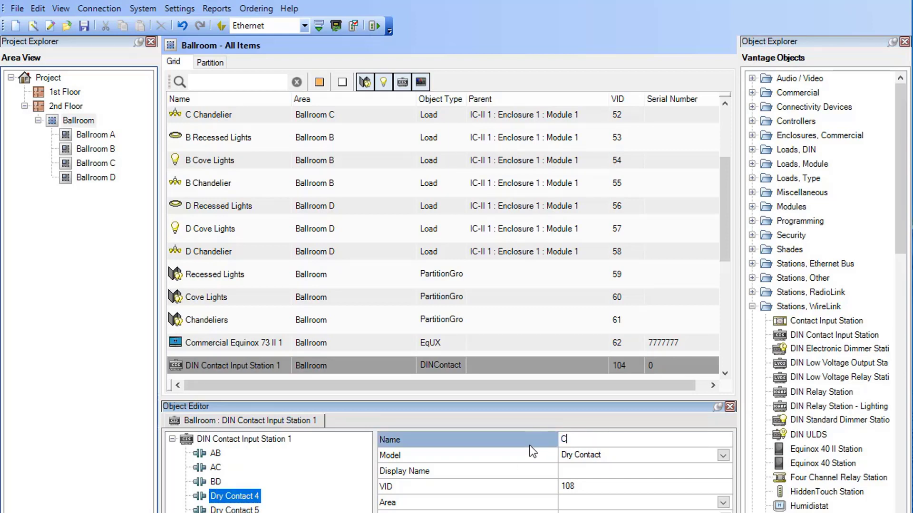
key(Return)
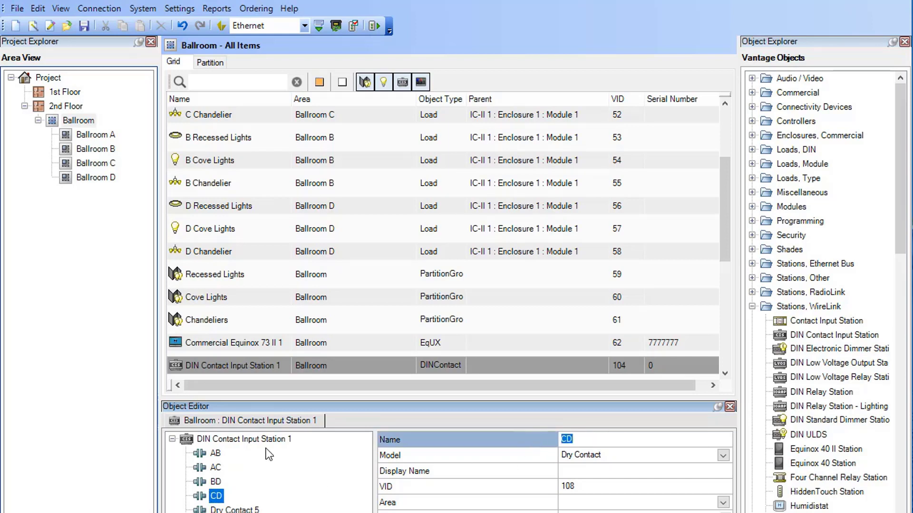
Link the partition between Ballroom A and Ballroom B to the AB dry contact sensor.
click(209, 63)
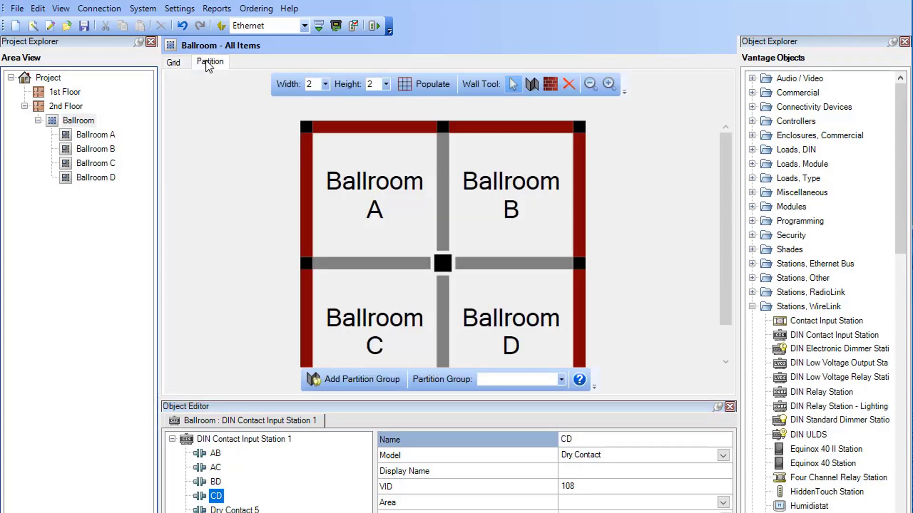
right_click(444, 192)
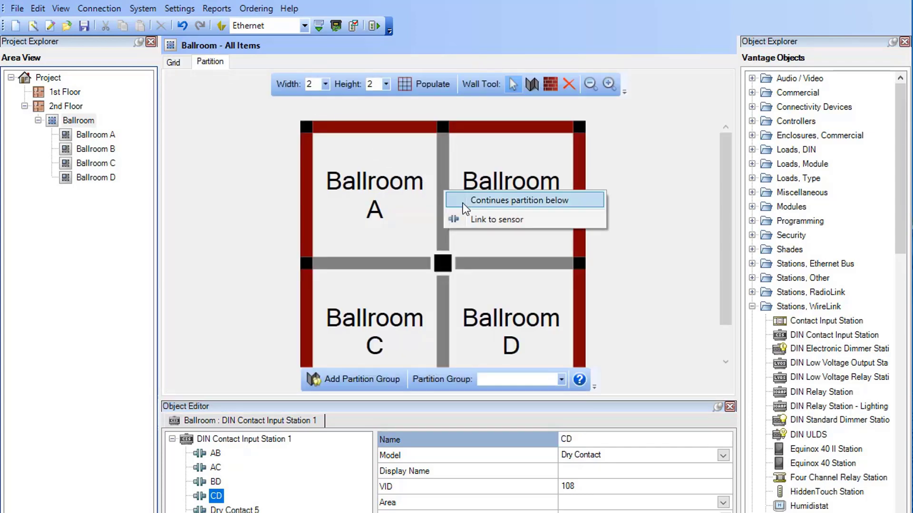
click(485, 219)
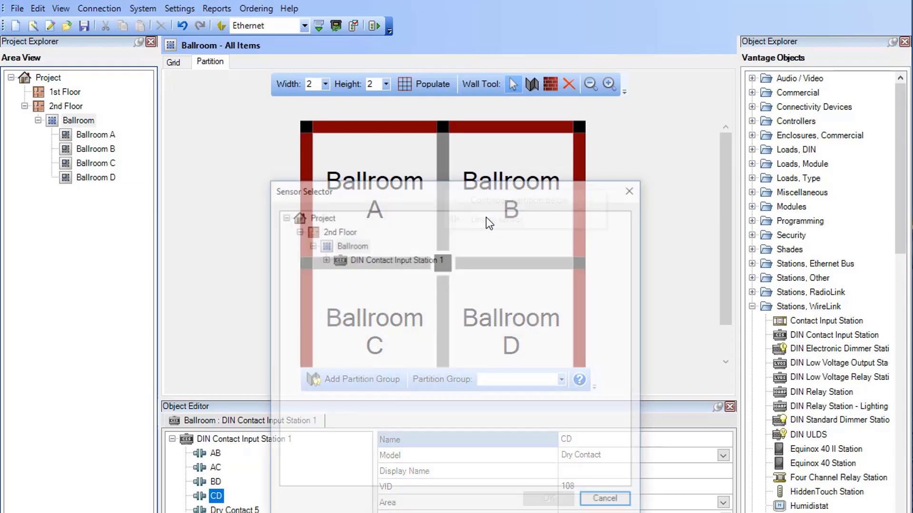
click(324, 259)
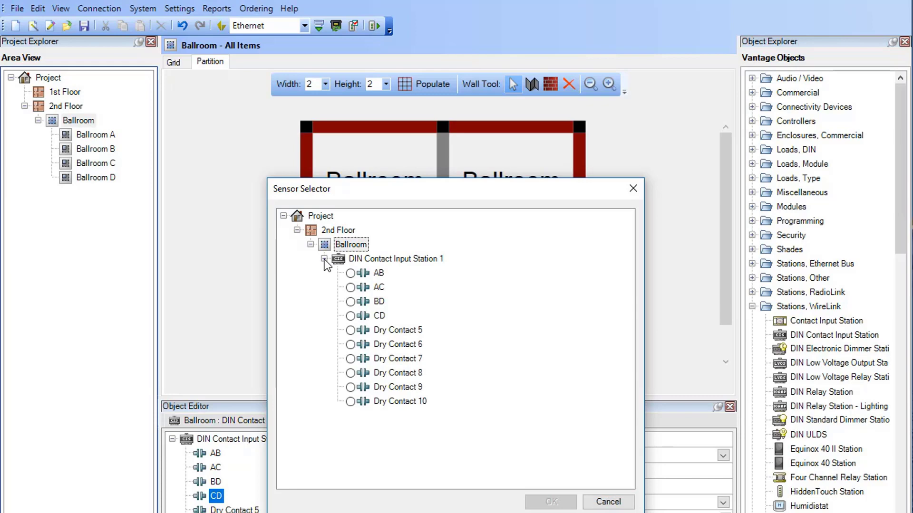
click(351, 273)
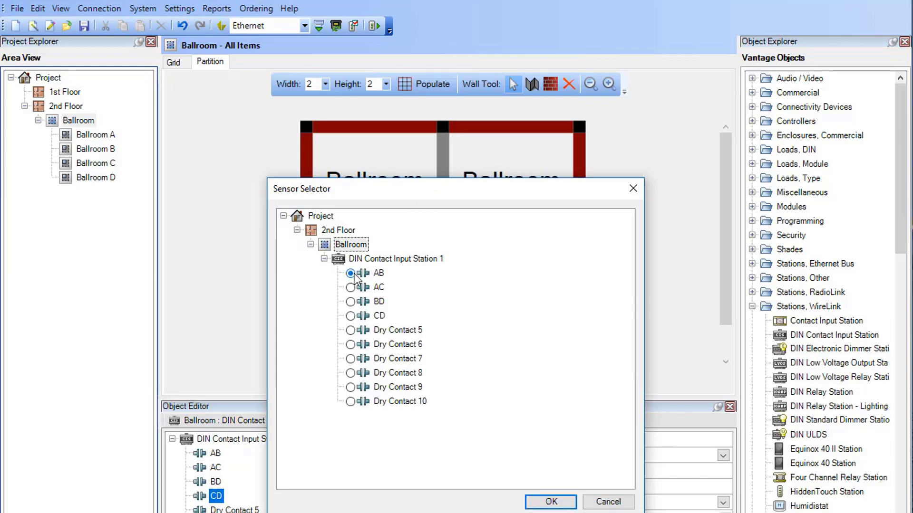
click(557, 504)
Link the partition between Ballroom B and Ballroom D to the BD dry contact sensor.
right_click(526, 264)
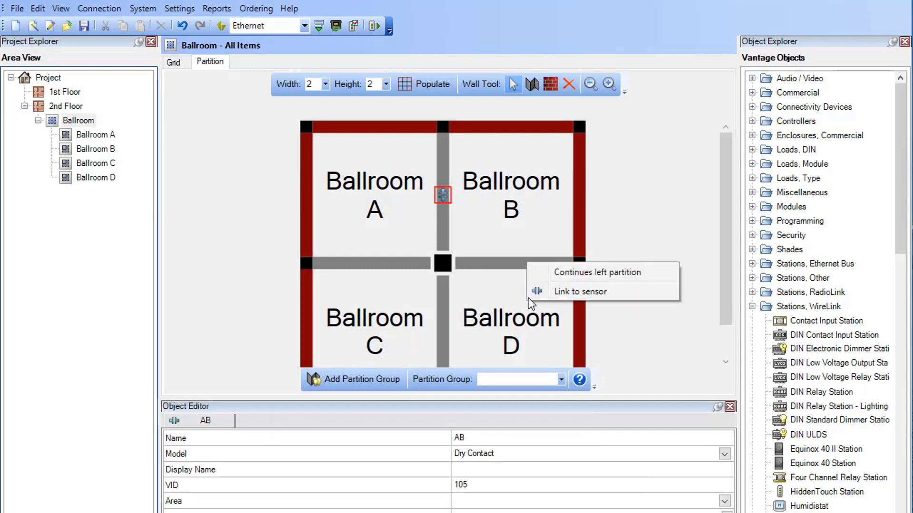
click(567, 297)
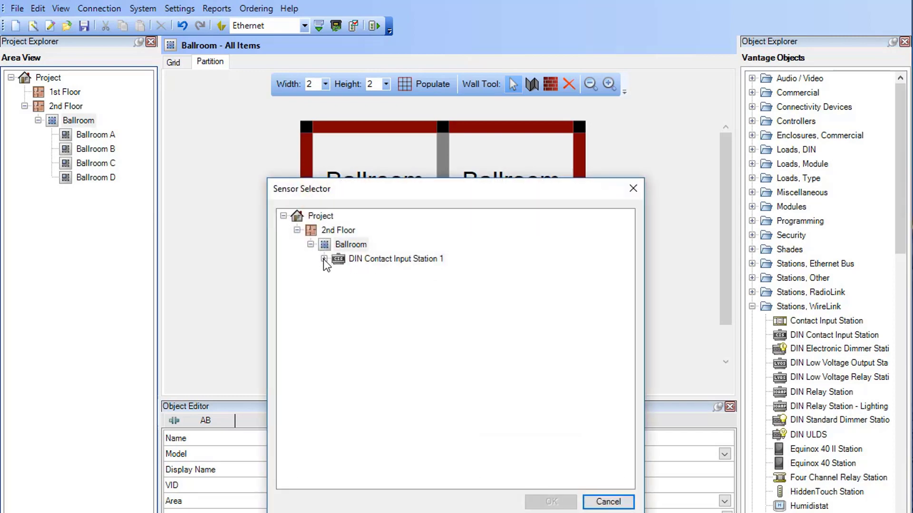
click(324, 259)
click(350, 302)
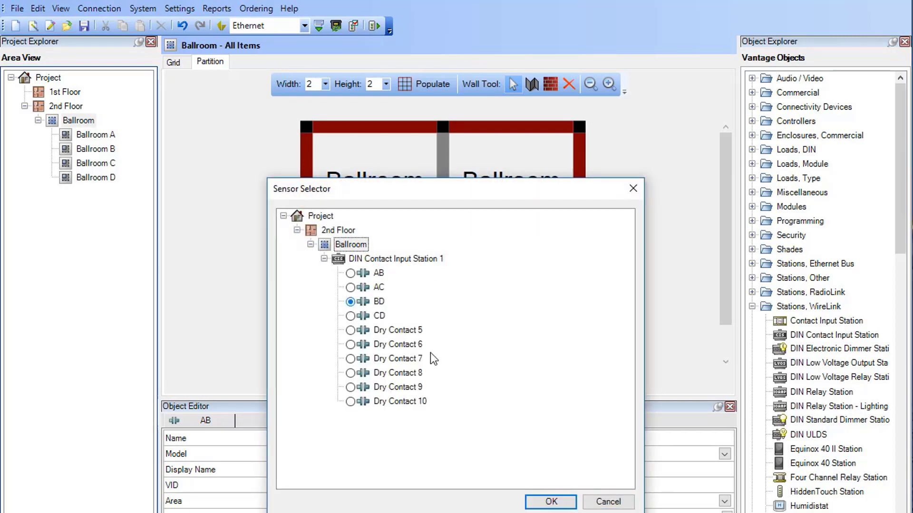
click(551, 502)
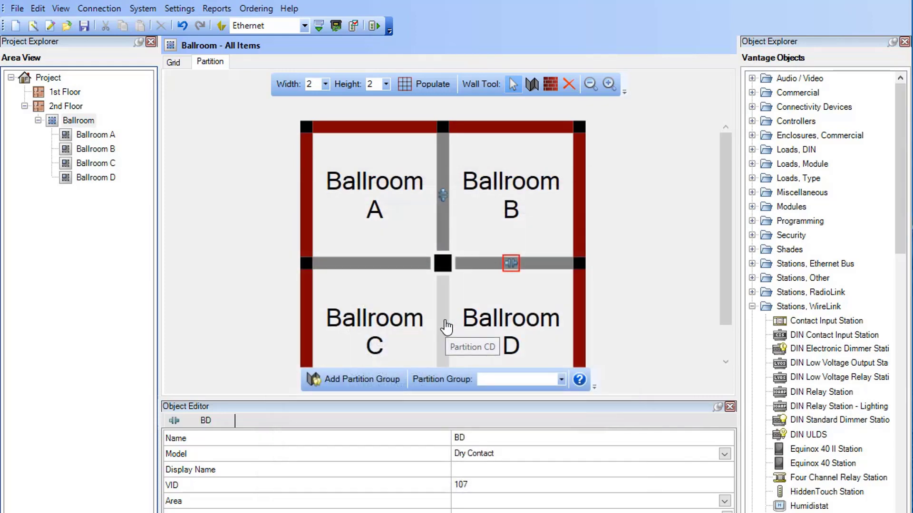
Link the partition between Ballroom C and Ballroom D to the CD dry contact sensor.
right_click(446, 327)
click(495, 349)
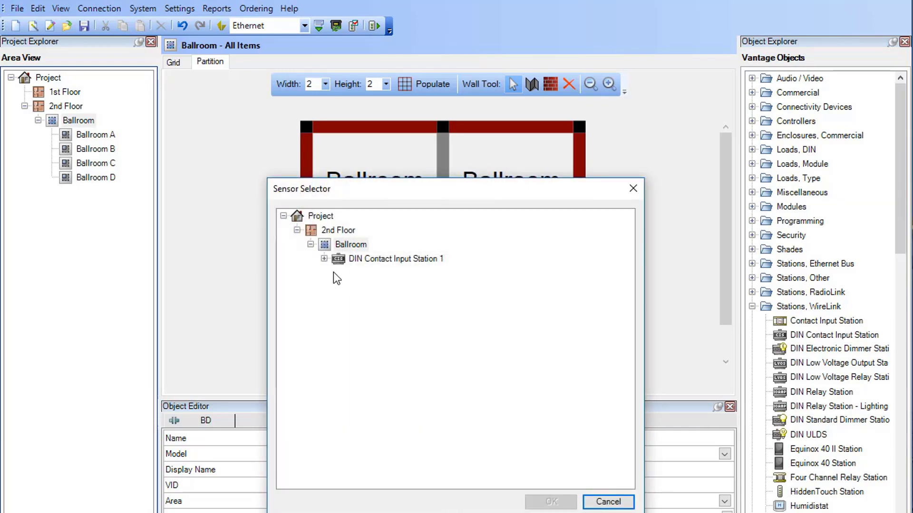
click(325, 259)
click(350, 316)
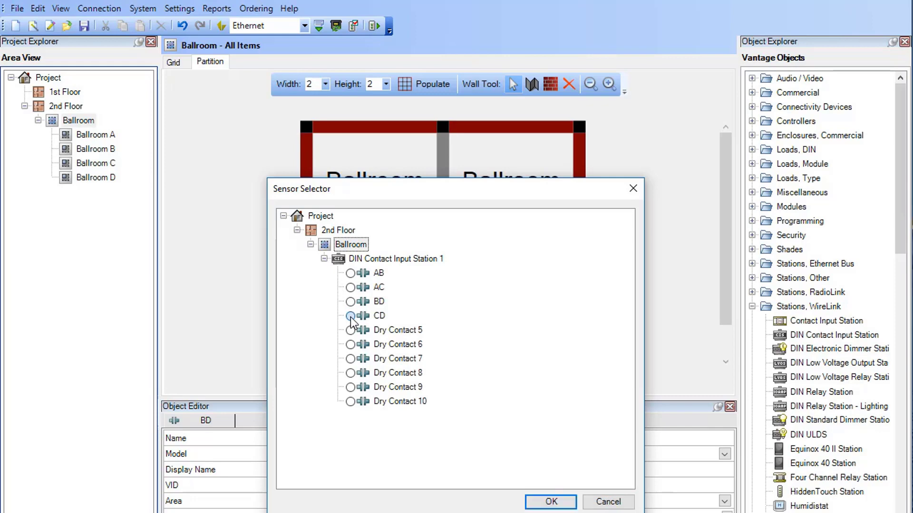
click(574, 505)
Link the partition between Ballroom A and Ballroom C to the AC dry contact sensor.
right_click(364, 263)
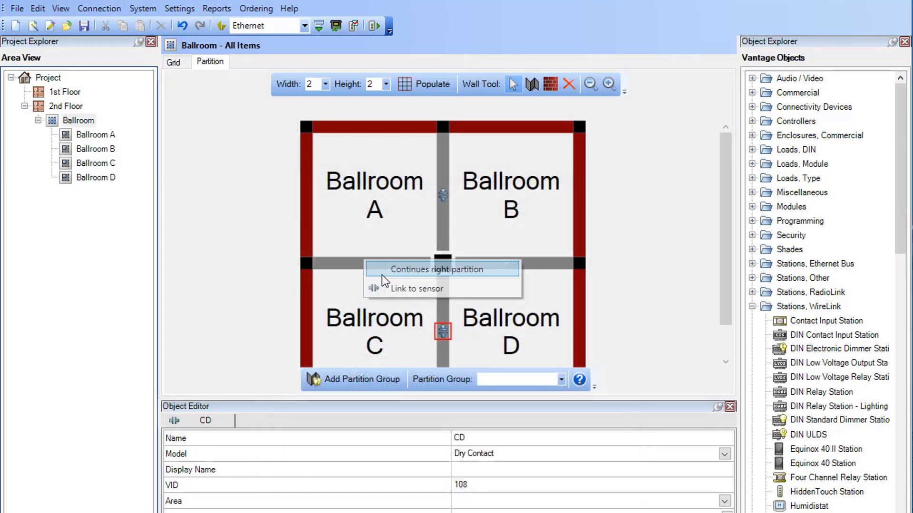
click(395, 288)
click(324, 259)
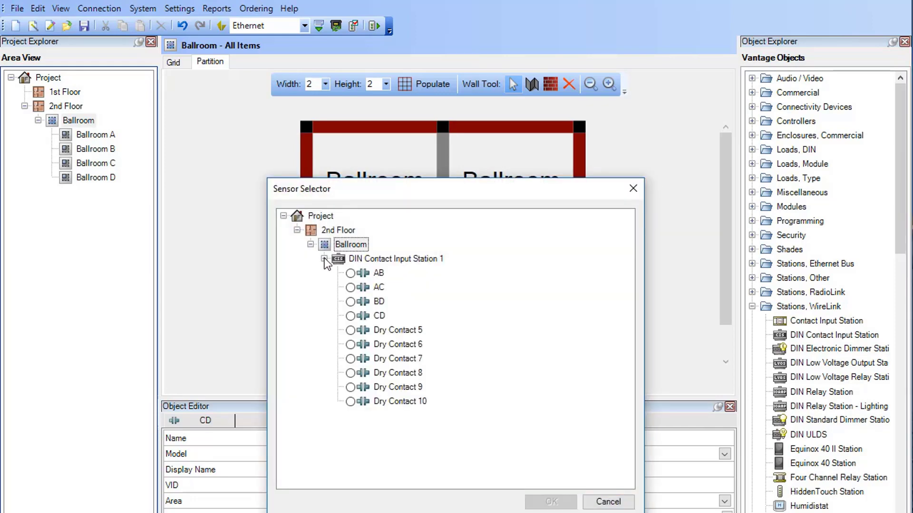
click(350, 287)
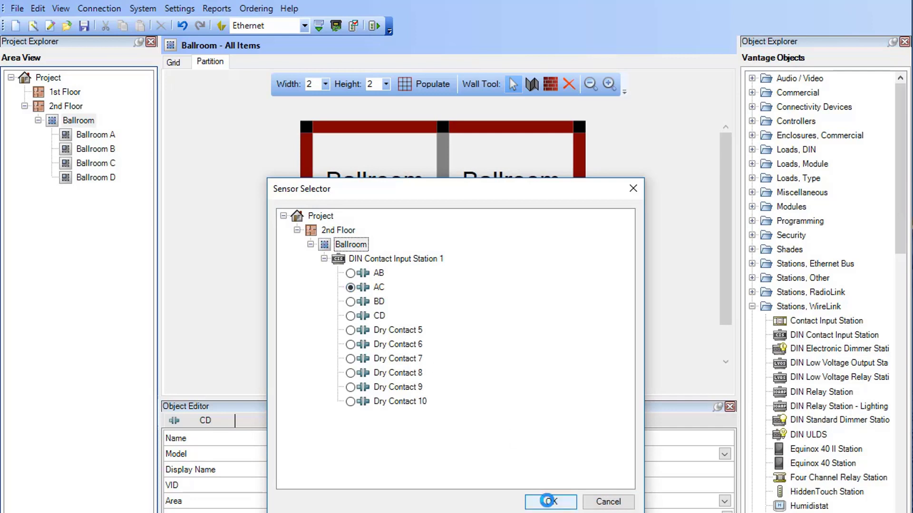
click(546, 501)
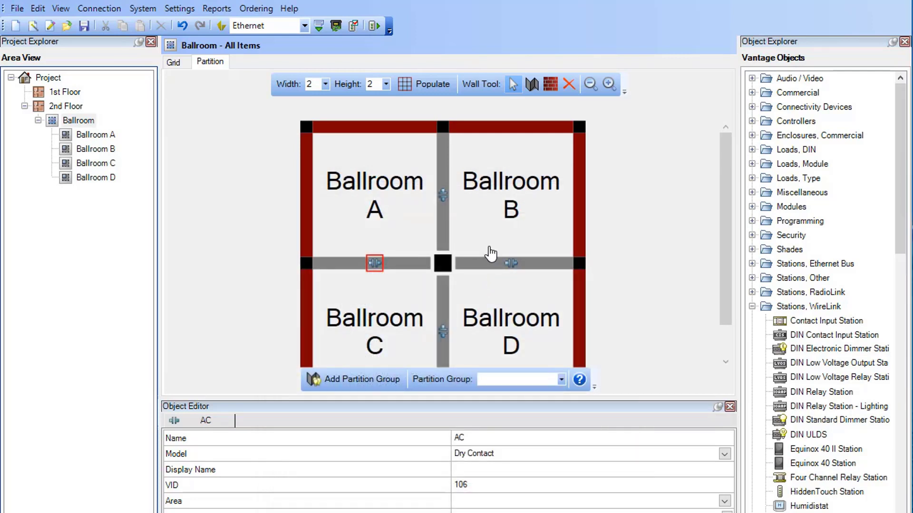
Set the polarity of the AB dry contact on the DIN Contact Input Station to Normally Closed.
click(179, 66)
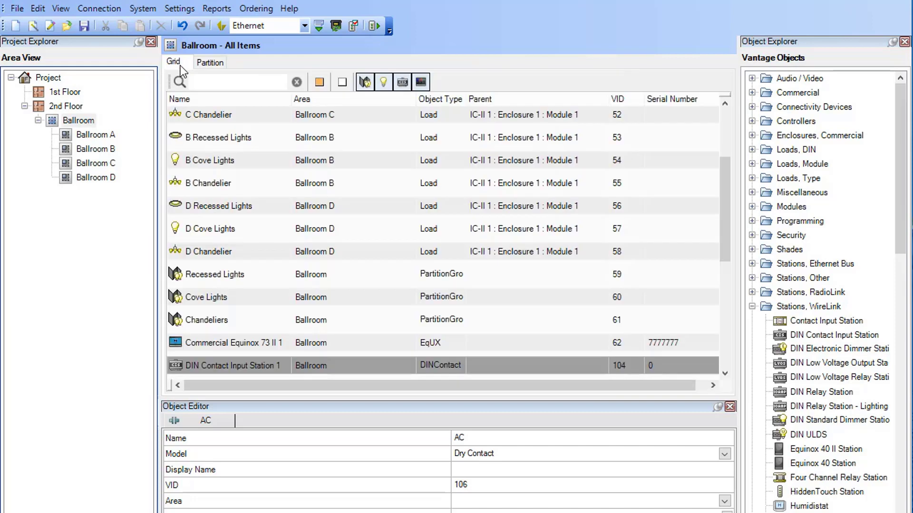
click(245, 369)
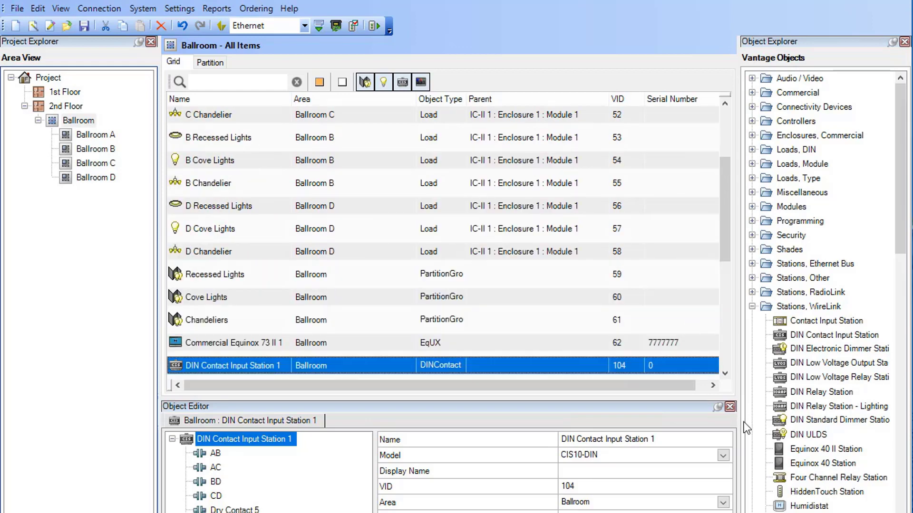
click(220, 454)
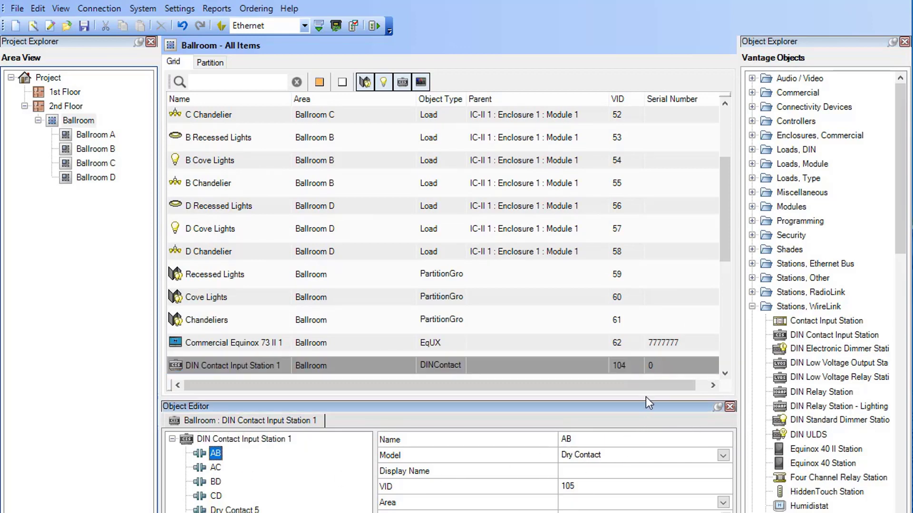
drag(650, 402, 643, 315)
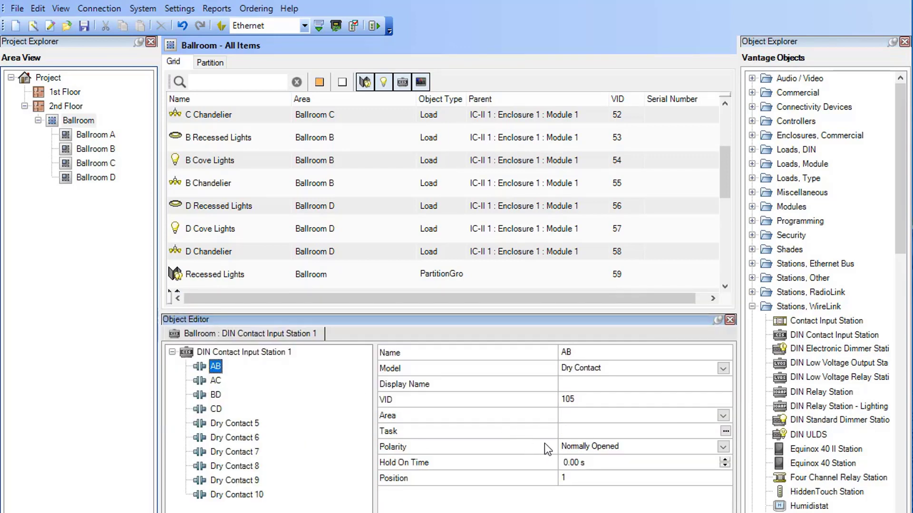
click(611, 449)
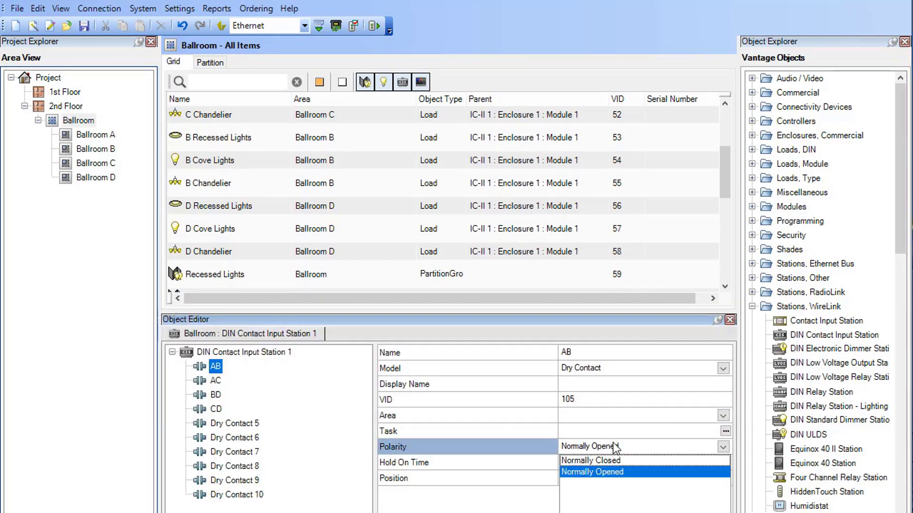
click(617, 461)
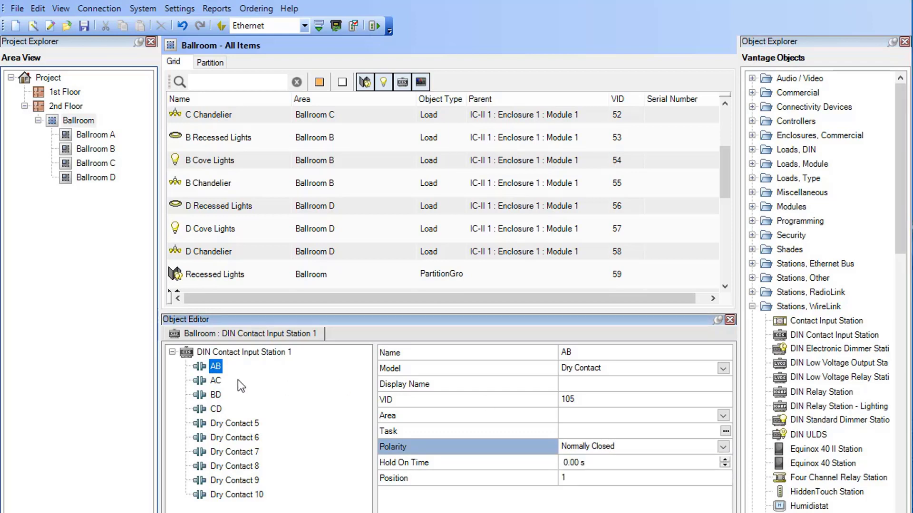
Set the polarity of the AC dry contact on the DIN Contact Input Station to Normally Closed.
click(215, 381)
click(623, 449)
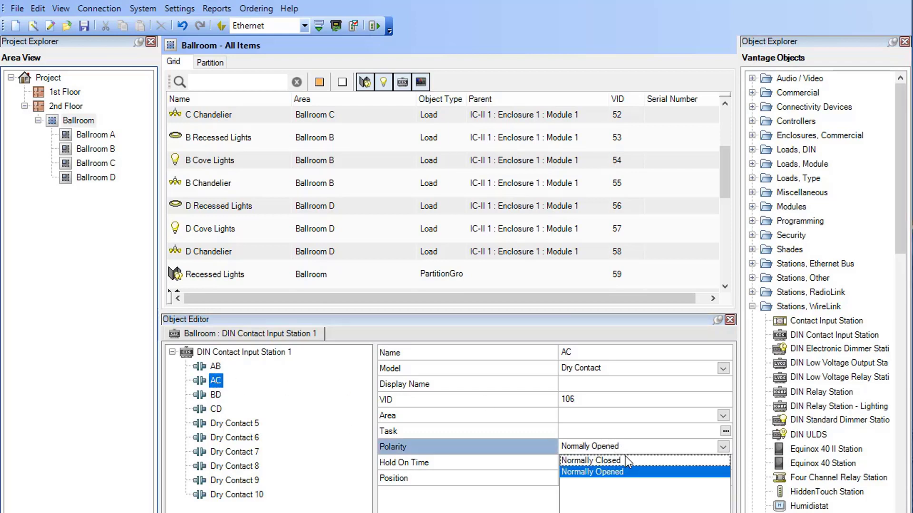
click(622, 461)
Set the polarity of the BD dry contact on the DIN Contact Input Station to Normally Closed.
click(215, 395)
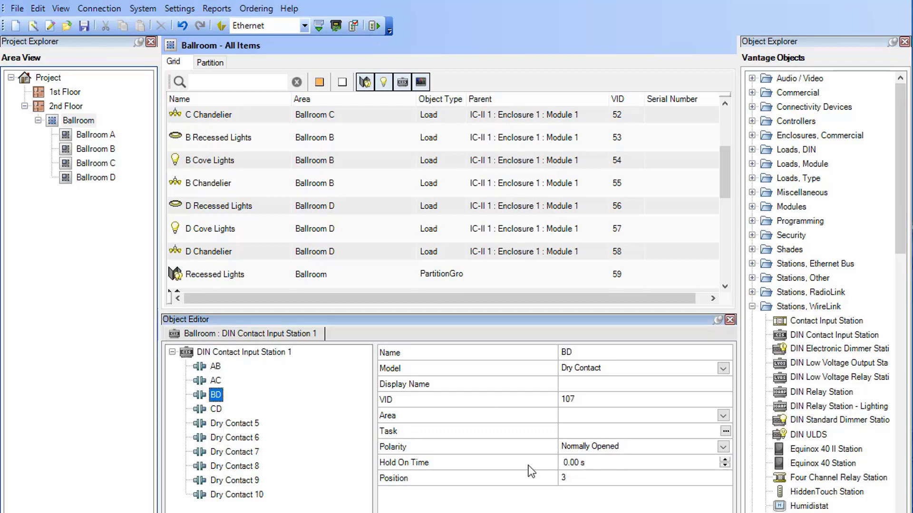
click(594, 449)
click(601, 463)
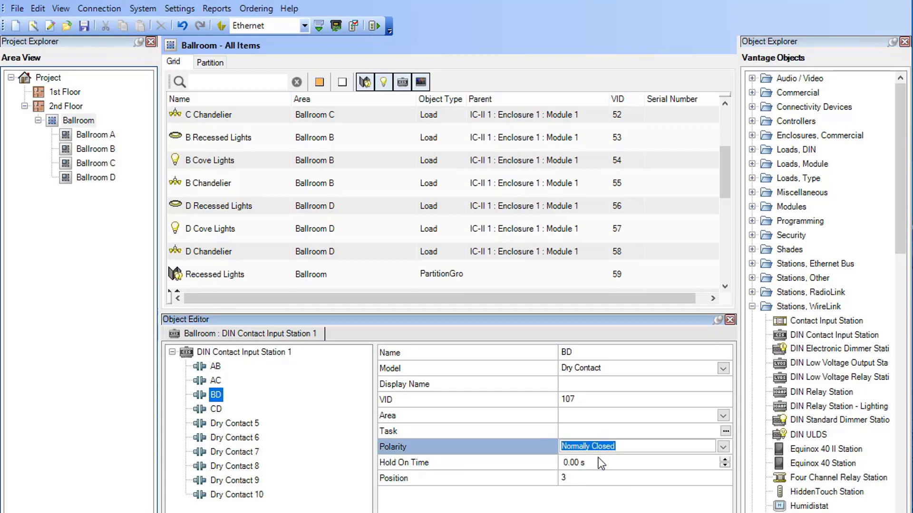
Set the polarity of the CD dry contact on the DIN Contact Input Station to Normally Closed.
click(216, 410)
click(582, 448)
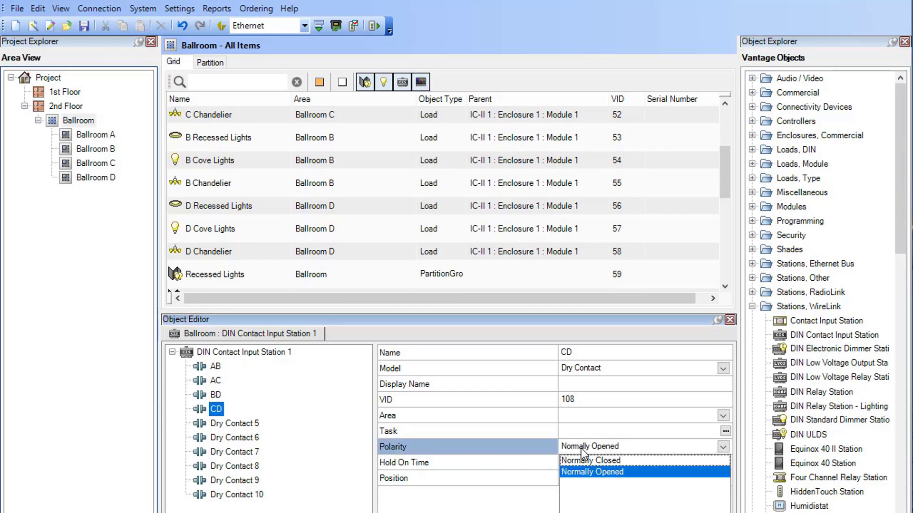
click(606, 464)
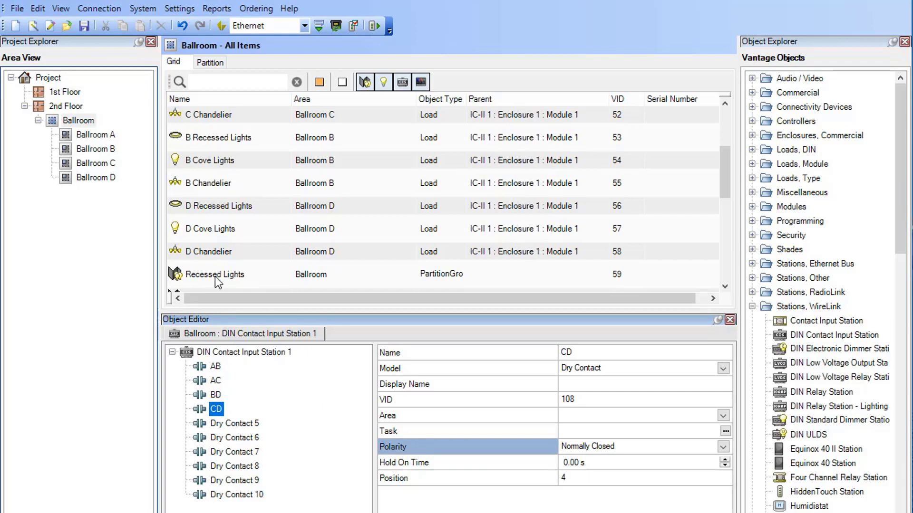
Open the properties of the Commercial Equinox 73 II 1 in the Ballroom's item list.
click(255, 354)
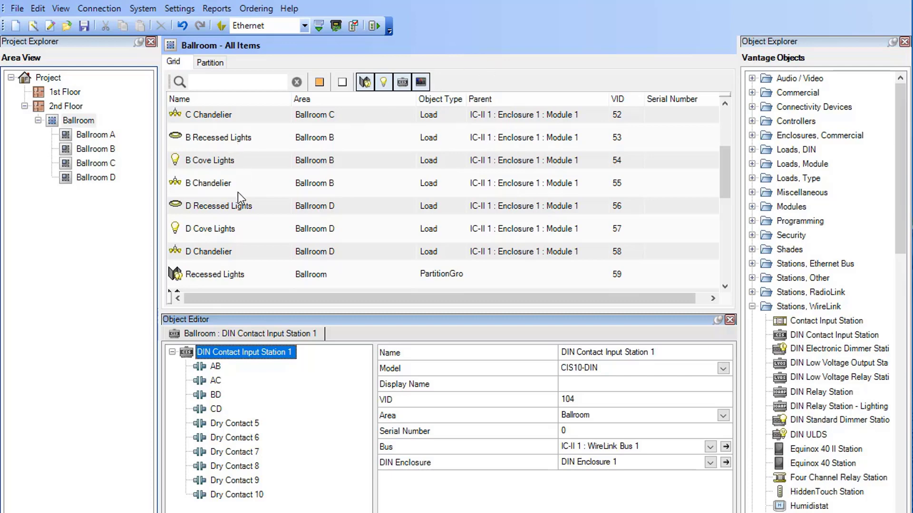
scroll(249, 173, down, 2)
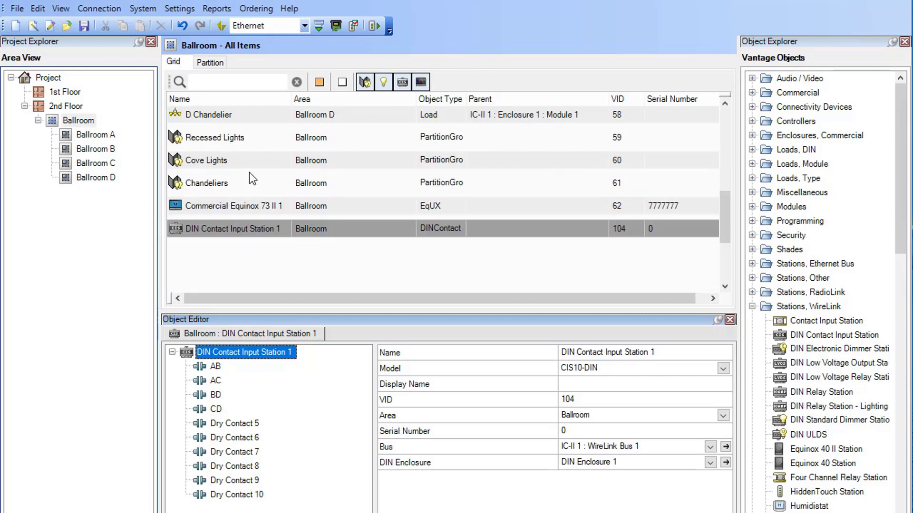
click(236, 206)
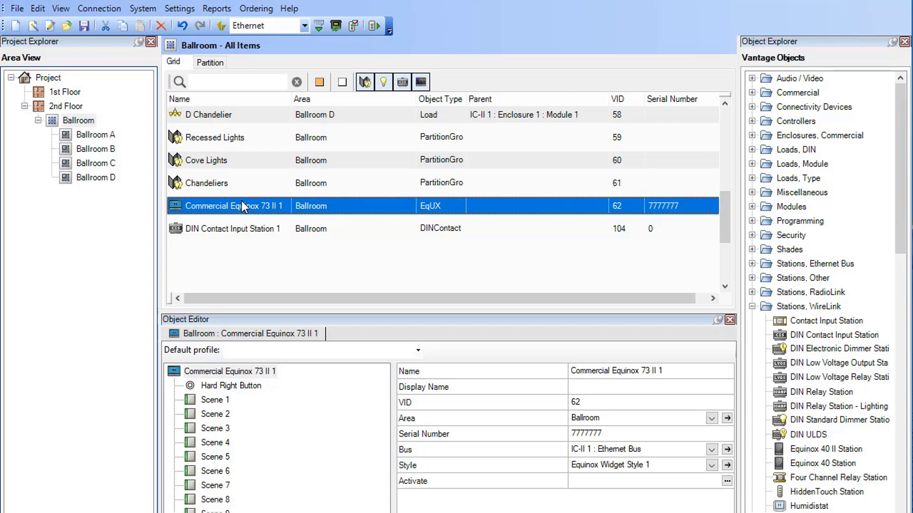